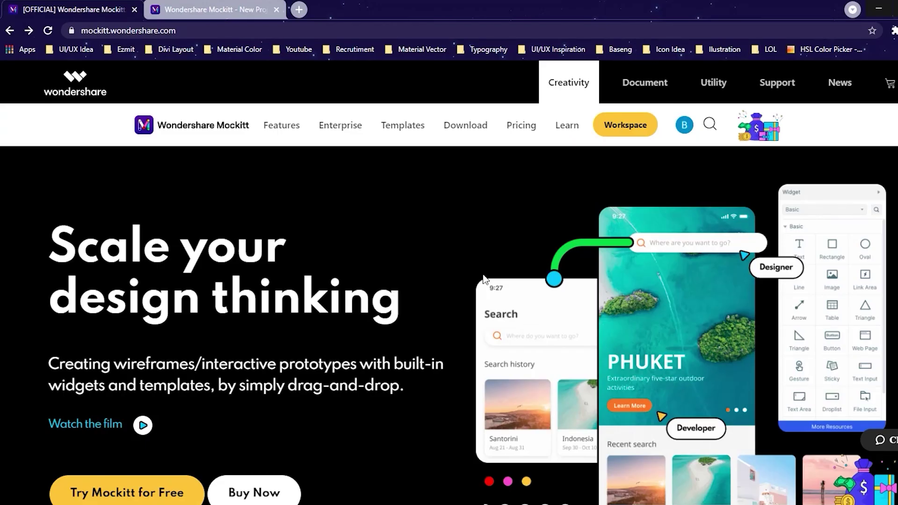
Scroll down through the Wondershare Mockitt product homepage
{"action": "scroll", "coordinate": [548, 252], "scroll_direction": "down", "scroll_amount": 3}
{"action": "scroll", "coordinate": [548, 253], "scroll_direction": "down", "scroll_amount": 5}
{"action": "scroll", "coordinate": [549, 254], "scroll_direction": "down", "scroll_amount": 5}
{"action": "scroll", "coordinate": [548, 253], "scroll_direction": "down", "scroll_amount": 3}
{"action": "scroll", "coordinate": [548, 252], "scroll_direction": "down", "scroll_amount": 2}
{"action": "scroll", "coordinate": [548, 253], "scroll_direction": "down", "scroll_amount": 4}
{"action": "scroll", "coordinate": [551, 253], "scroll_direction": "down", "scroll_amount": 1}
{"action": "scroll", "coordinate": [552, 255], "scroll_direction": "down", "scroll_amount": 5}
{"action": "scroll", "coordinate": [550, 254], "scroll_direction": "down", "scroll_amount": 4}
{"action": "scroll", "coordinate": [548, 254], "scroll_direction": "down", "scroll_amount": 4}
{"action": "scroll", "coordinate": [548, 254], "scroll_direction": "down", "scroll_amount": 3}
{"action": "scroll", "coordinate": [548, 254], "scroll_direction": "down", "scroll_amount": 5}
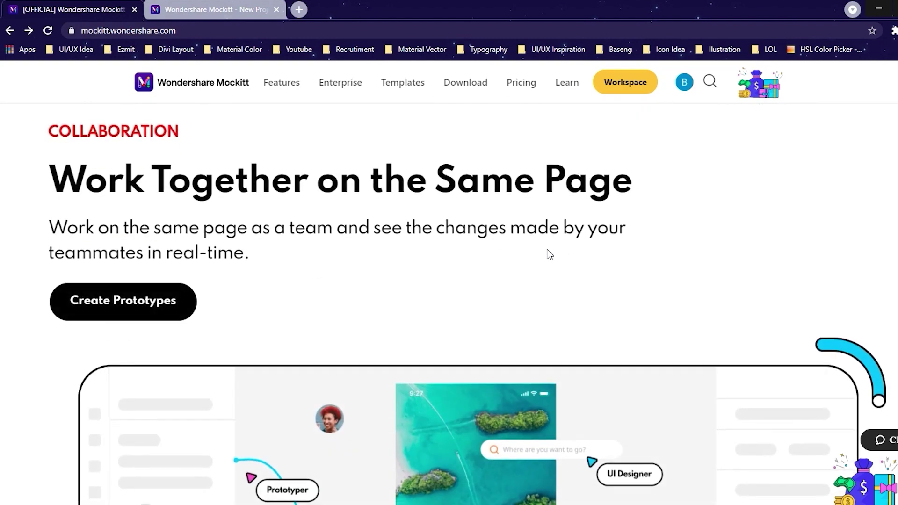
{"action": "scroll", "coordinate": [548, 253], "scroll_direction": "down", "scroll_amount": 5}
{"action": "scroll", "coordinate": [548, 254], "scroll_direction": "down", "scroll_amount": 5}
{"action": "scroll", "coordinate": [548, 254], "scroll_direction": "down", "scroll_amount": 6}
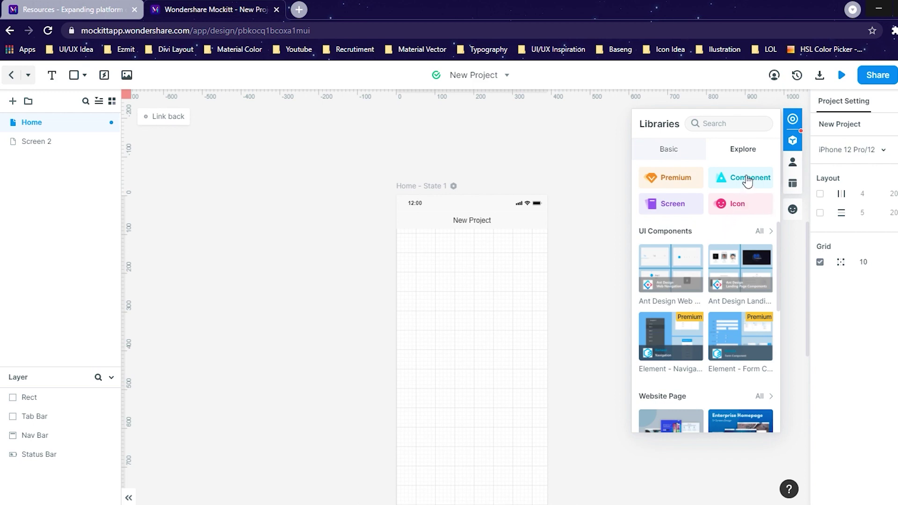
Place the Zenticons ze-alipay icon on the phone screen, then return to the templates page
{"action": "left_click", "coordinate": [746, 209]}
{"action": "left_click", "coordinate": [691, 200]}
{"action": "left_click_drag", "start_coordinate": [688, 219], "coordinate": [461, 353]}
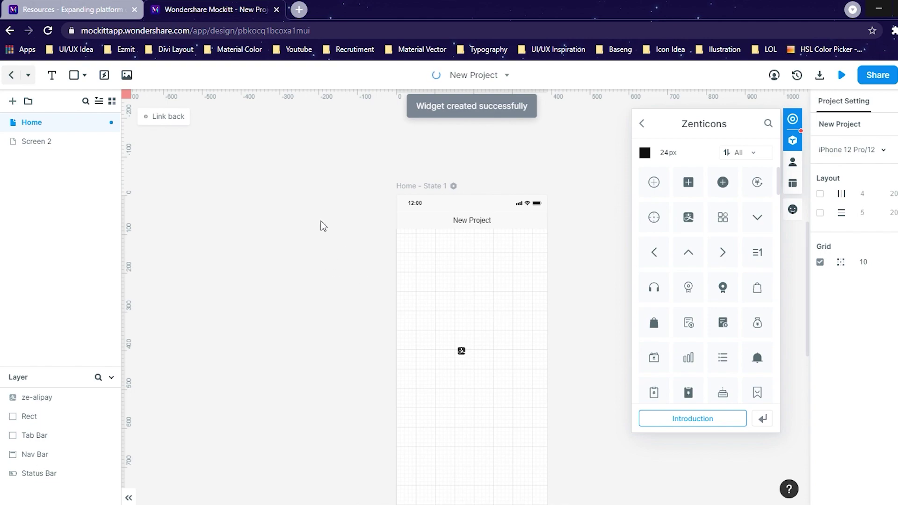
{"action": "left_click", "coordinate": [124, 7]}
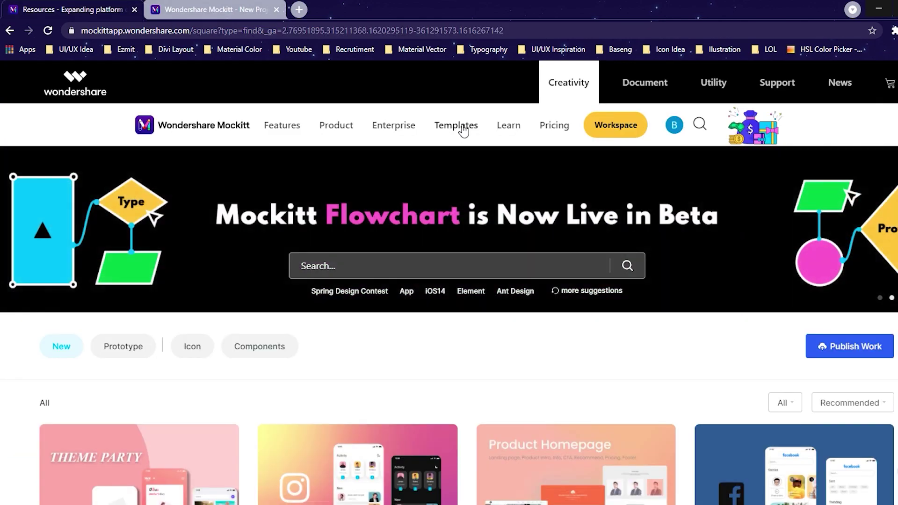
Scroll through the cards in the Mockitt shared app templates gallery
{"action": "scroll", "coordinate": [415, 402], "scroll_direction": "down", "scroll_amount": 5}
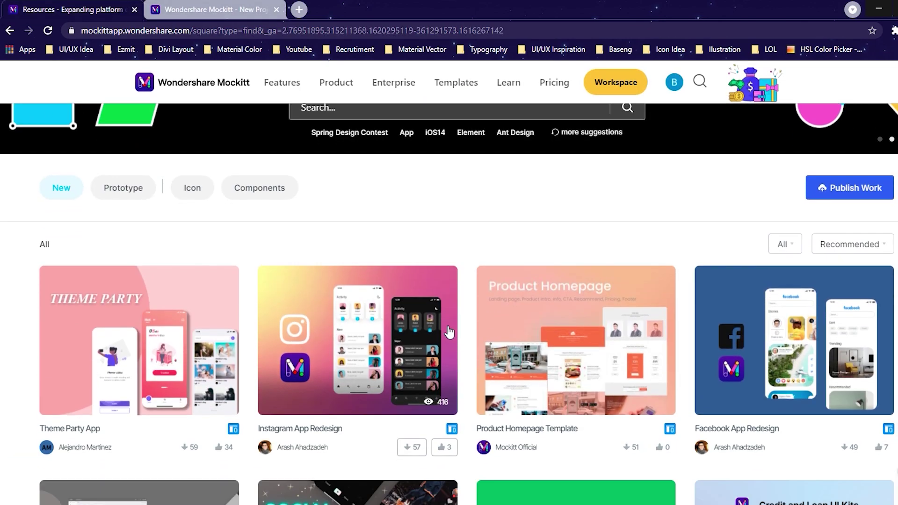
{"action": "scroll", "coordinate": [453, 265], "scroll_direction": "down", "scroll_amount": 4}
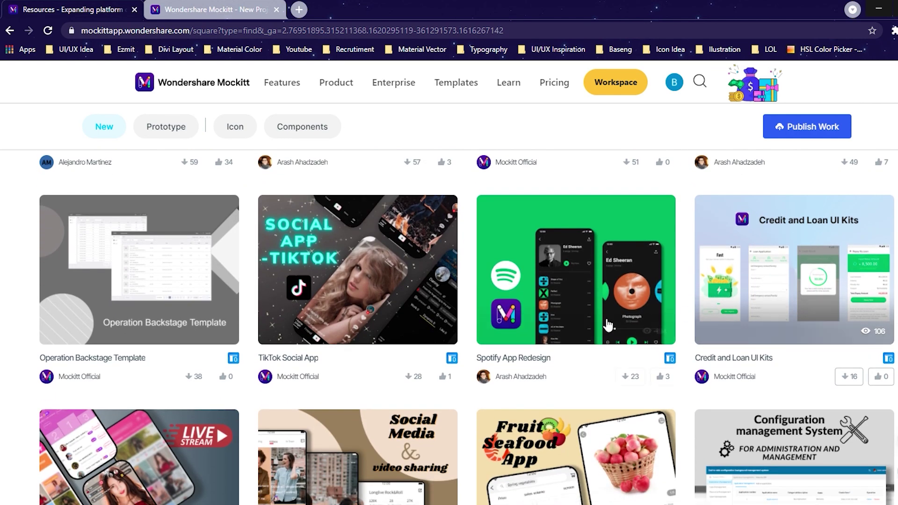
{"action": "scroll", "coordinate": [280, 327], "scroll_direction": "down", "scroll_amount": 2}
{"action": "scroll", "coordinate": [632, 360], "scroll_direction": "up", "scroll_amount": 3}
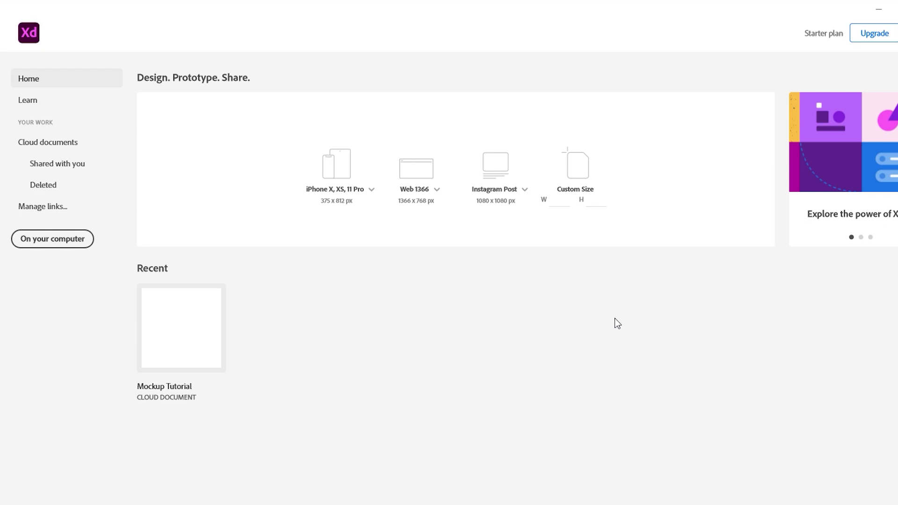
Open the Mockup Tutorial cloud document from the Recent list
{"action": "left_click", "coordinate": [190, 351]}
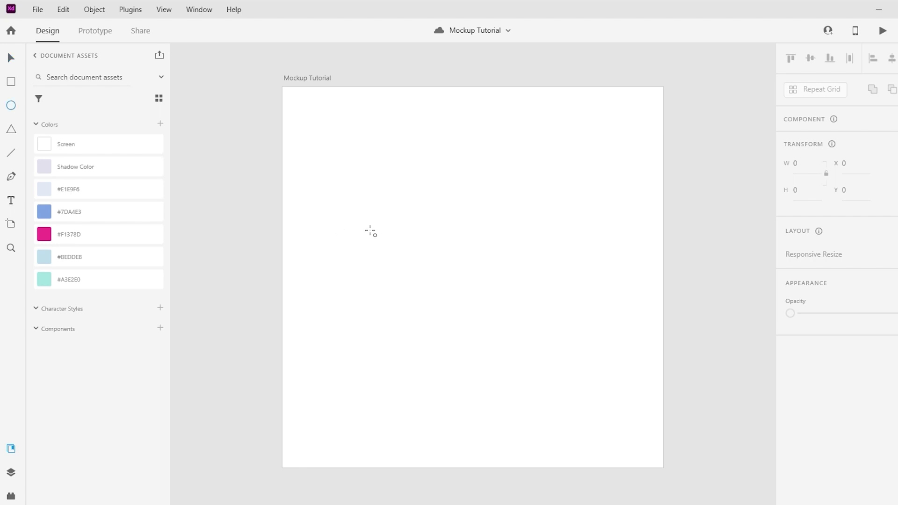
Draw a 637×637 circle and add copies at top right, lower right and lower left
{"action": "left_click_drag", "start_coordinate": [365, 168], "coordinate": [510, 314]}
{"action": "left_click_drag", "start_coordinate": [415, 219], "coordinate": [383, 181]}
{"action": "mouse_move", "coordinate": [451, 240]}
{"action": "left_mouse_down"}
{"action": "mouse_move", "coordinate": [422, 256]}
{"action": "mouse_move", "coordinate": [474, 315]}
{"action": "mouse_move", "coordinate": [571, 194]}
{"action": "left_mouse_up"}
{"action": "left_click_drag", "start_coordinate": [662, 260], "coordinate": [715, 311]}
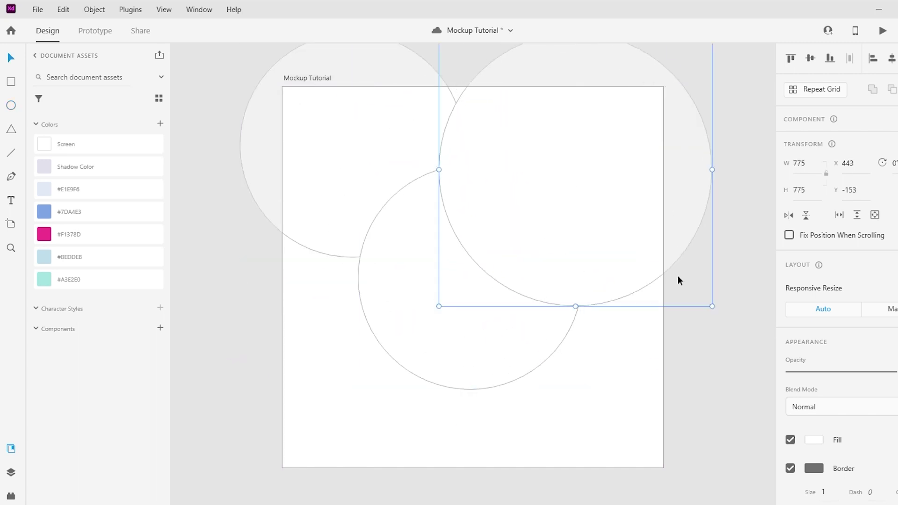
{"action": "scroll", "coordinate": [607, 209], "scroll_direction": "down", "scroll_amount": 3}
{"action": "left_click_drag", "start_coordinate": [601, 93], "coordinate": [634, 341], "text": "alt"}
{"action": "left_click_drag", "start_coordinate": [644, 302], "coordinate": [379, 326], "text": "alt"}
Adjust the size and position of the top-left, right-hand and lower-right circles
{"action": "scroll", "coordinate": [413, 341], "scroll_direction": "down", "scroll_amount": 2}
{"action": "scroll", "coordinate": [435, 320], "scroll_direction": "up", "scroll_amount": 1}
{"action": "scroll", "coordinate": [367, 234], "scroll_direction": "up", "scroll_amount": 3}
{"action": "left_click_drag", "start_coordinate": [367, 234], "coordinate": [239, 209]}
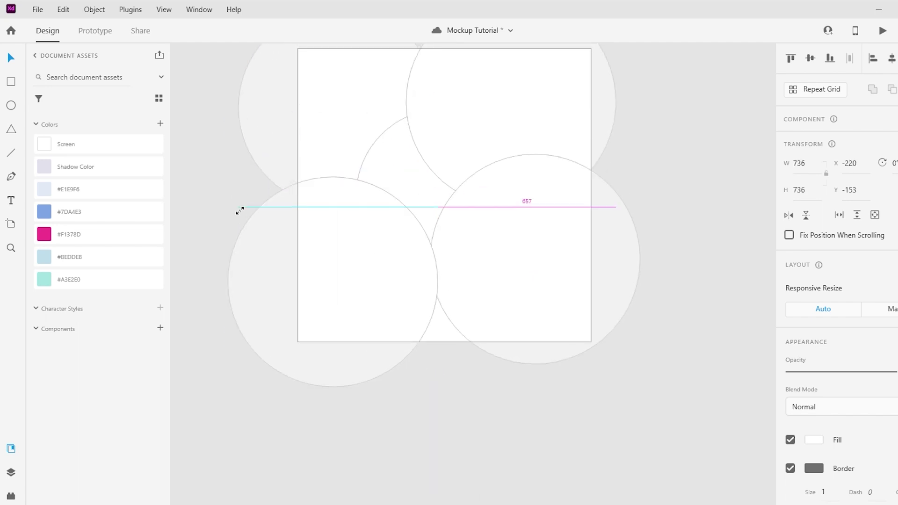
{"action": "left_click", "coordinate": [463, 314]}
{"action": "left_click_drag", "start_coordinate": [429, 363], "coordinate": [412, 382]}
{"action": "left_click_drag", "start_coordinate": [540, 289], "coordinate": [601, 275]}
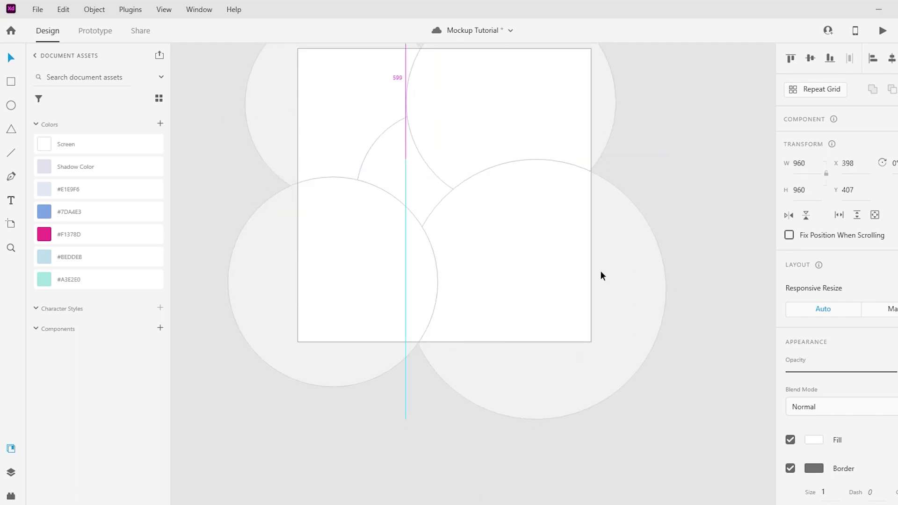
{"action": "scroll", "coordinate": [655, 168], "scroll_direction": "up", "scroll_amount": 1}
{"action": "scroll", "coordinate": [670, 150], "scroll_direction": "up", "scroll_amount": 1}
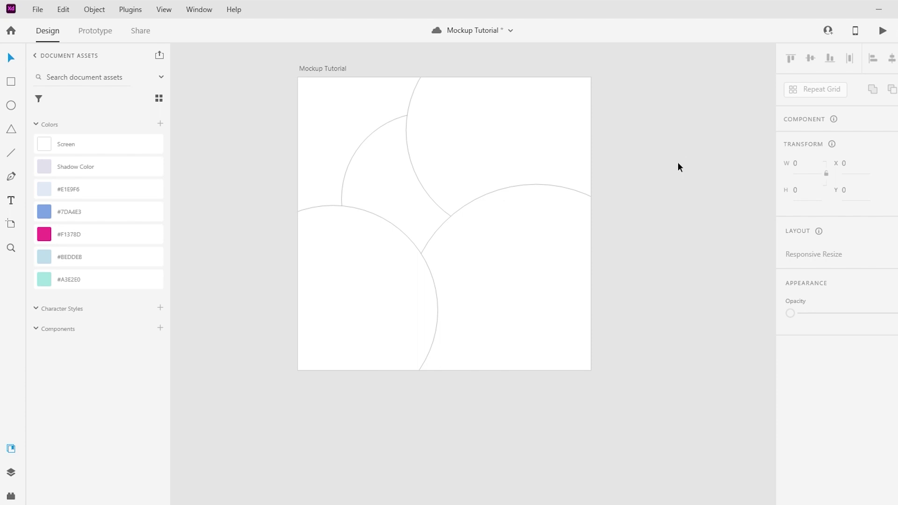
Fill the circles with #F1378D, #BEDDEB, #7DA4E3, #A3E2E0 and #E1E9F6
{"action": "left_click", "coordinate": [405, 191]}
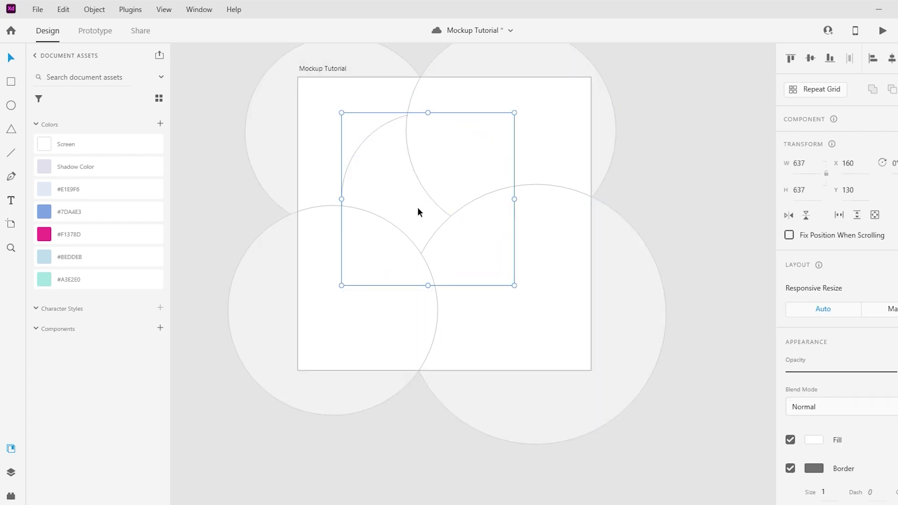
{"action": "left_click", "coordinate": [102, 235]}
{"action": "key", "text": "Tab"}
{"action": "left_click", "coordinate": [116, 254]}
{"action": "key", "text": "Tab"}
{"action": "left_click", "coordinate": [92, 214]}
{"action": "key", "text": "Tab"}
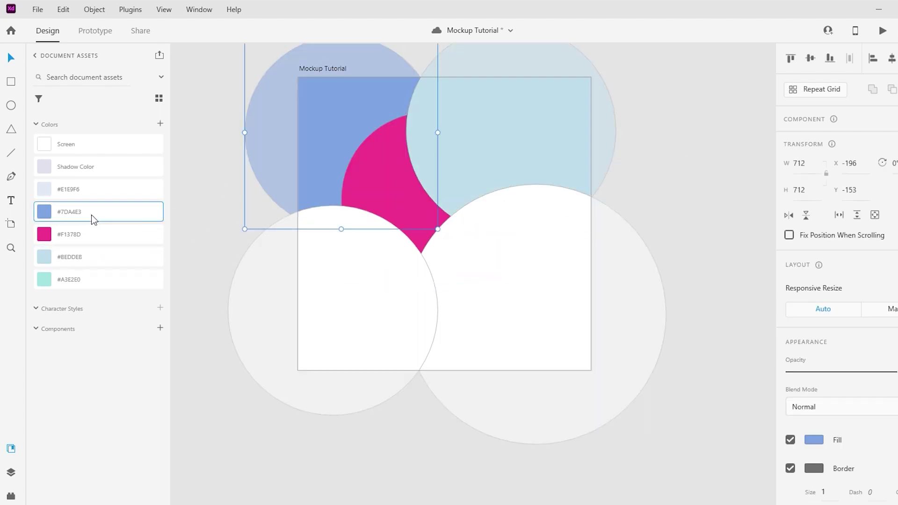
{"action": "left_click", "coordinate": [89, 282]}
{"action": "key", "text": "Tab"}
{"action": "left_click", "coordinate": [94, 258]}
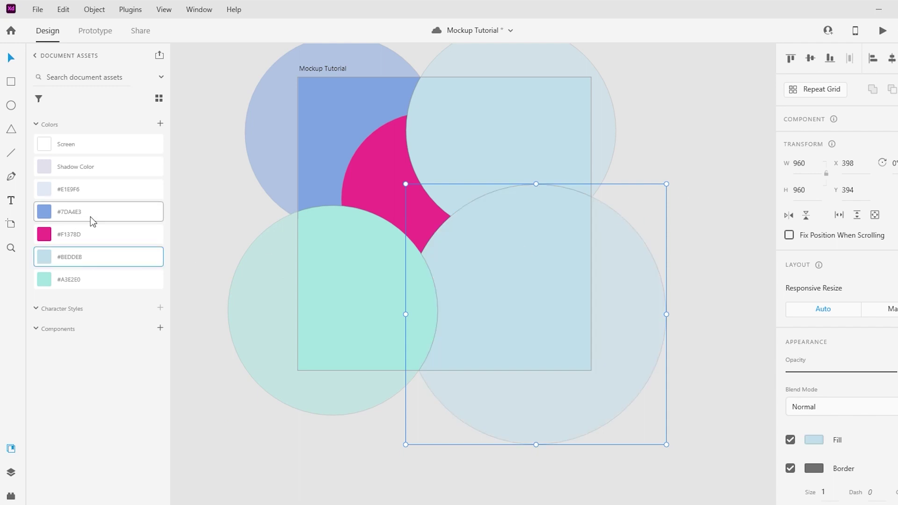
{"action": "left_click", "coordinate": [95, 194]}
Select all five circles and remove their borders
{"action": "left_click", "coordinate": [691, 157]}
{"action": "left_click", "coordinate": [523, 174]}
{"action": "left_click", "coordinate": [487, 260], "text": "shift"}
{"action": "left_click", "coordinate": [387, 202], "text": "shift"}
{"action": "left_click", "coordinate": [341, 149], "text": "shift"}
{"action": "left_click", "coordinate": [326, 265], "text": "shift"}
{"action": "left_click", "coordinate": [790, 468]}
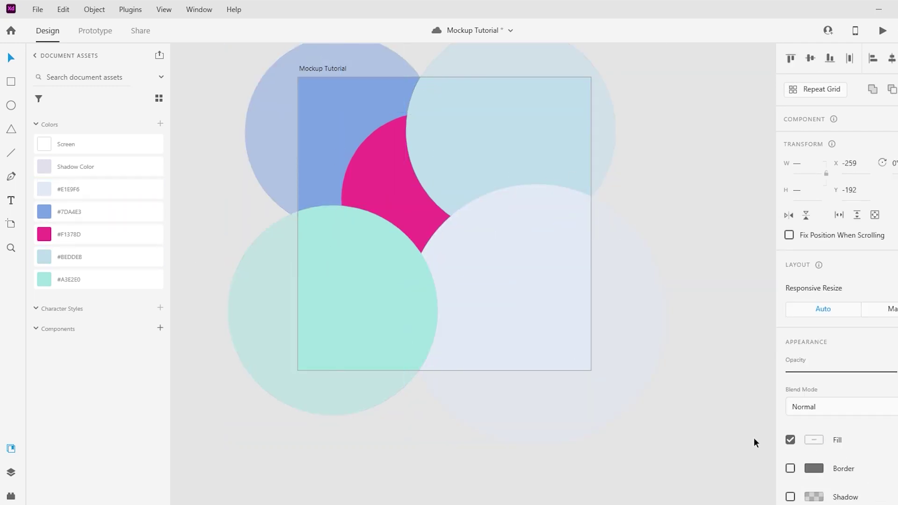
Apply Object Blur at maximum amount to the circles, then deselect them
{"action": "scroll", "coordinate": [842, 420], "scroll_direction": "down", "scroll_amount": 2}
{"action": "scroll", "coordinate": [823, 449], "scroll_direction": "down", "scroll_amount": 1}
{"action": "left_click", "coordinate": [790, 460]}
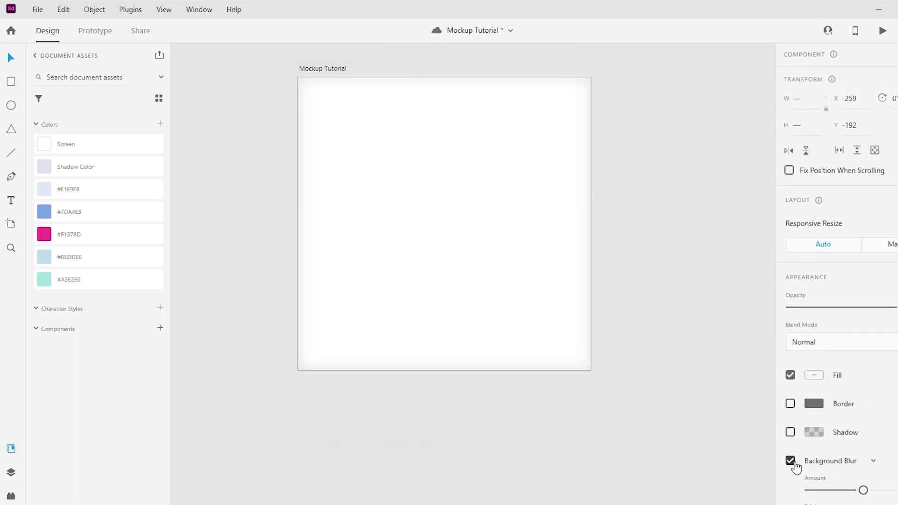
{"action": "left_click", "coordinate": [874, 461]}
{"action": "left_click", "coordinate": [857, 482]}
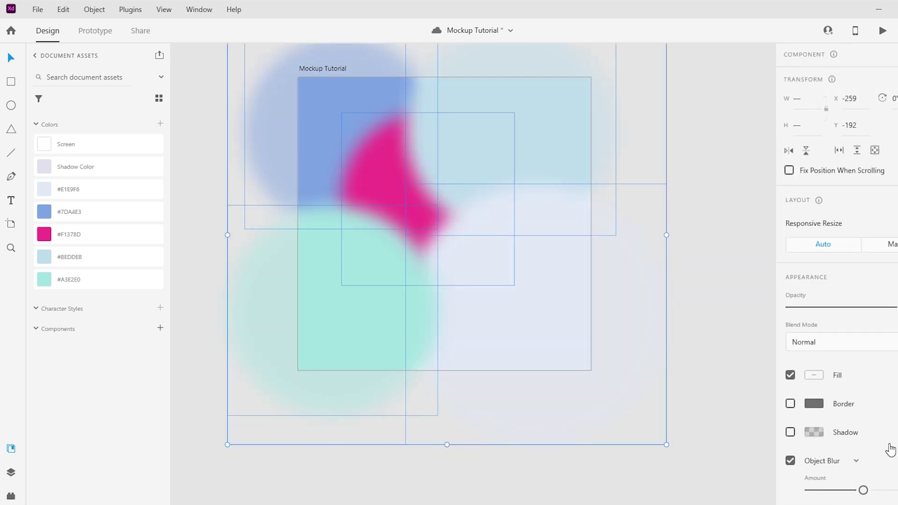
{"action": "left_click_drag", "start_coordinate": [862, 489], "coordinate": [891, 490]}
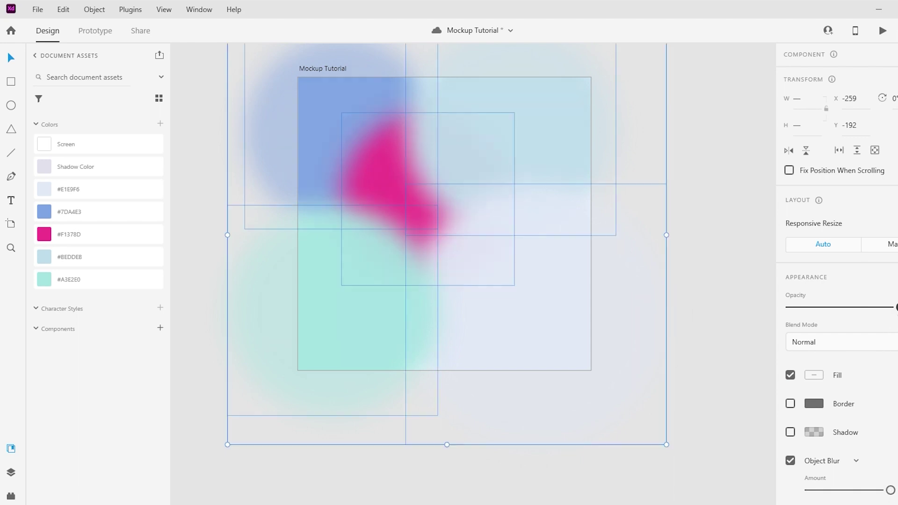
{"action": "left_click", "coordinate": [702, 273]}
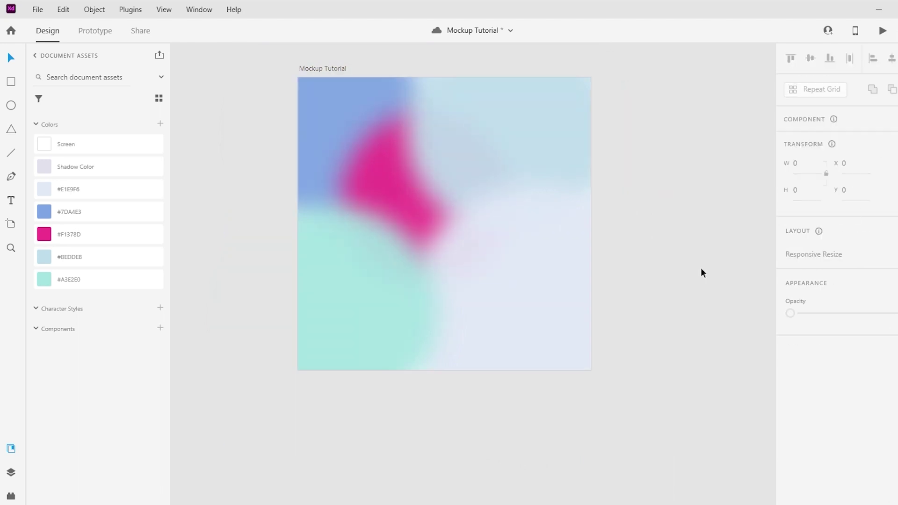
Draw a square and resize it to 1080×1080, covering the whole artboard
{"action": "key", "text": "r"}
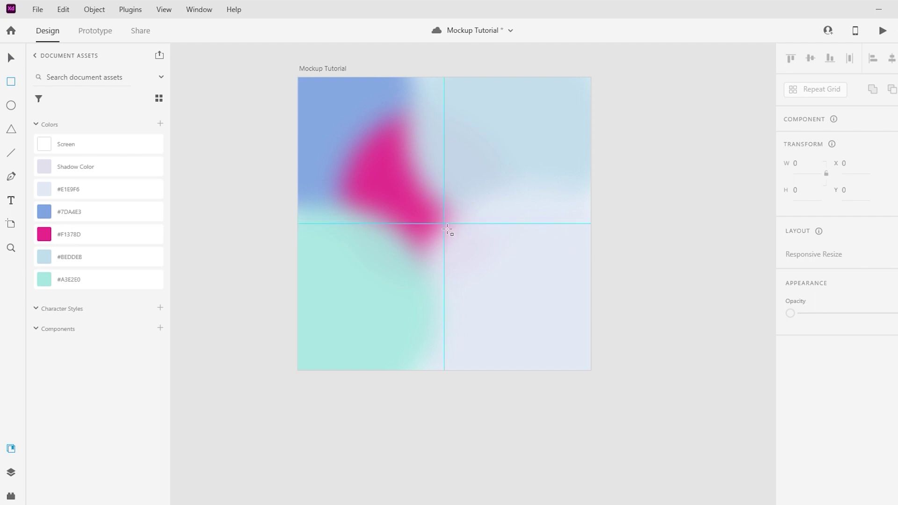
{"action": "left_click_drag", "start_coordinate": [450, 230], "coordinate": [537, 317]}
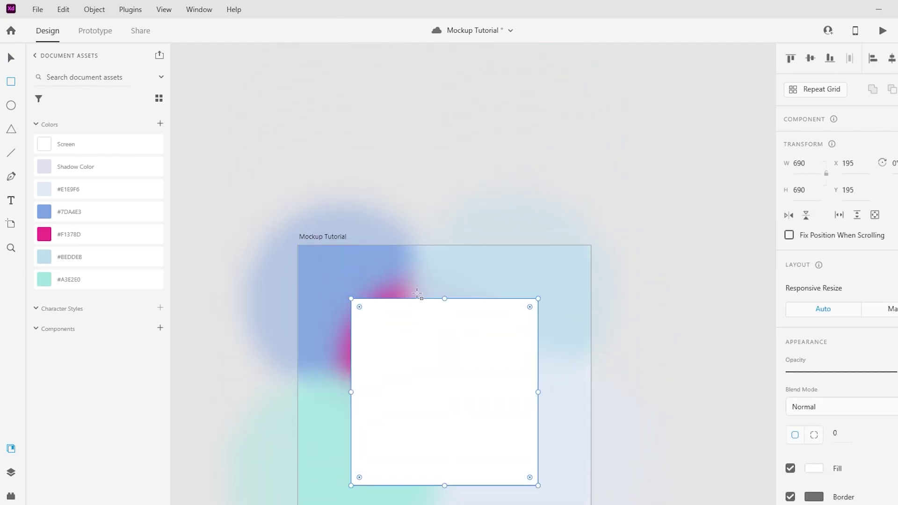
{"action": "key", "text": "v"}
{"action": "left_click_drag", "start_coordinate": [439, 206], "coordinate": [380, 190]}
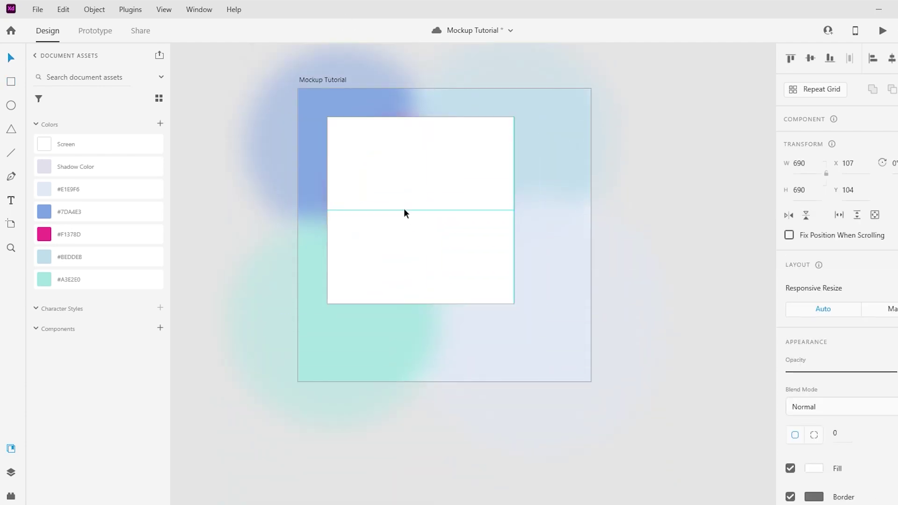
{"action": "left_click_drag", "start_coordinate": [489, 277], "coordinate": [596, 397]}
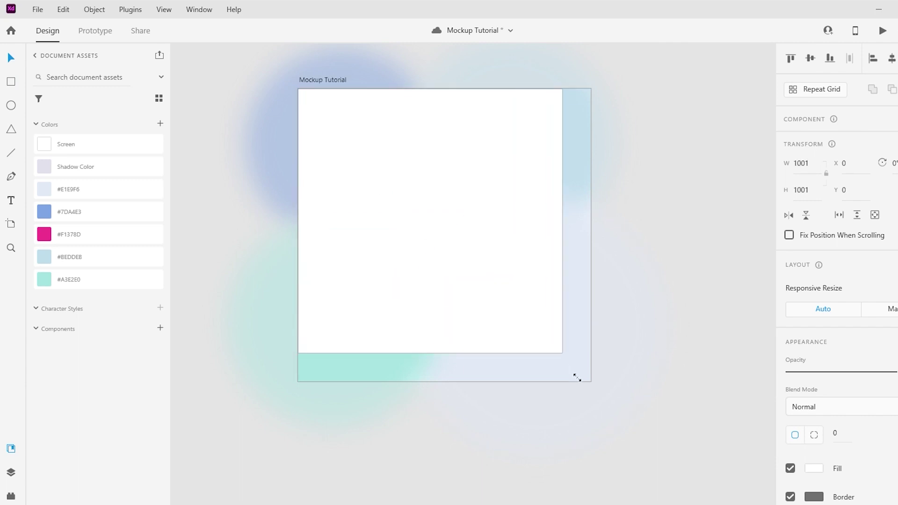
{"action": "scroll", "coordinate": [591, 394], "scroll_direction": "down", "scroll_amount": 2}
Mask the circles with the square using Ctrl+Shift+M
{"action": "left_click", "coordinate": [701, 351]}
{"action": "left_click_drag", "start_coordinate": [685, 192], "coordinate": [335, 404]}
{"action": "key", "text": "ctrl+shift+m"}
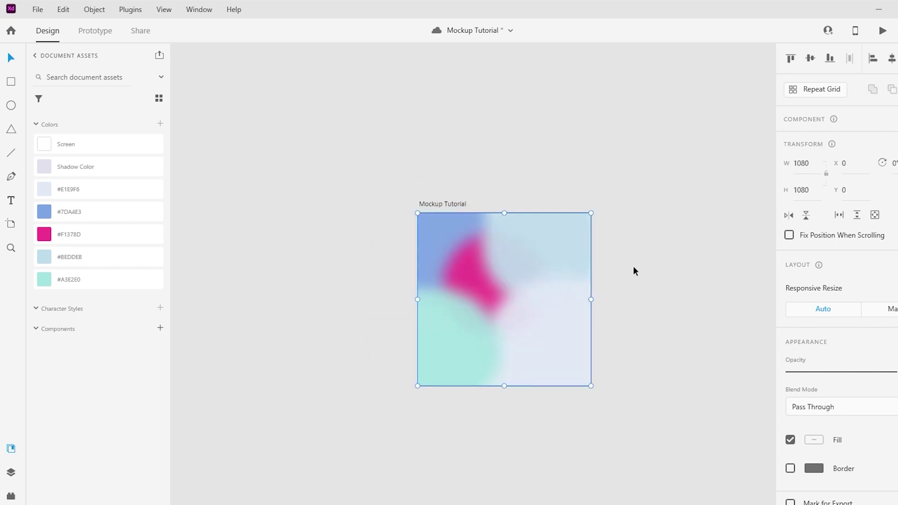
{"action": "left_click", "coordinate": [685, 307]}
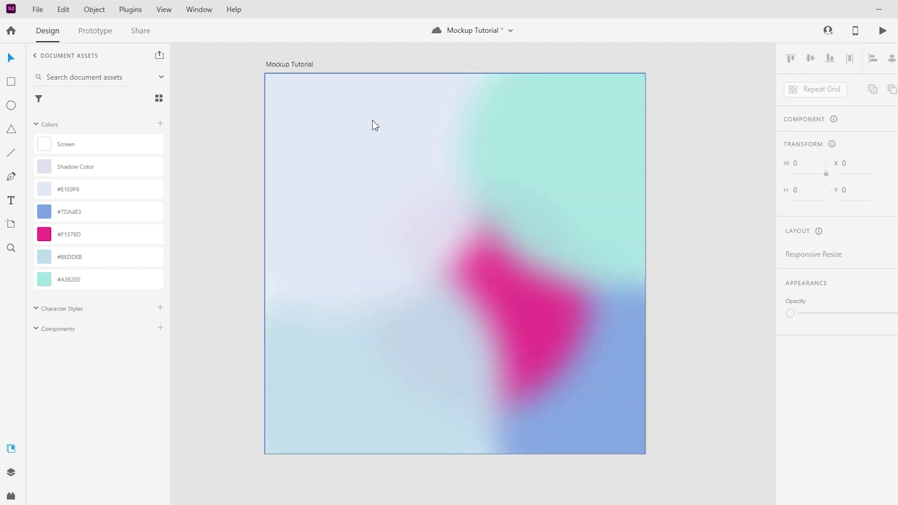
Draw a tall 372×762 rectangle on the left and lower its opacity
{"action": "key", "text": "r"}
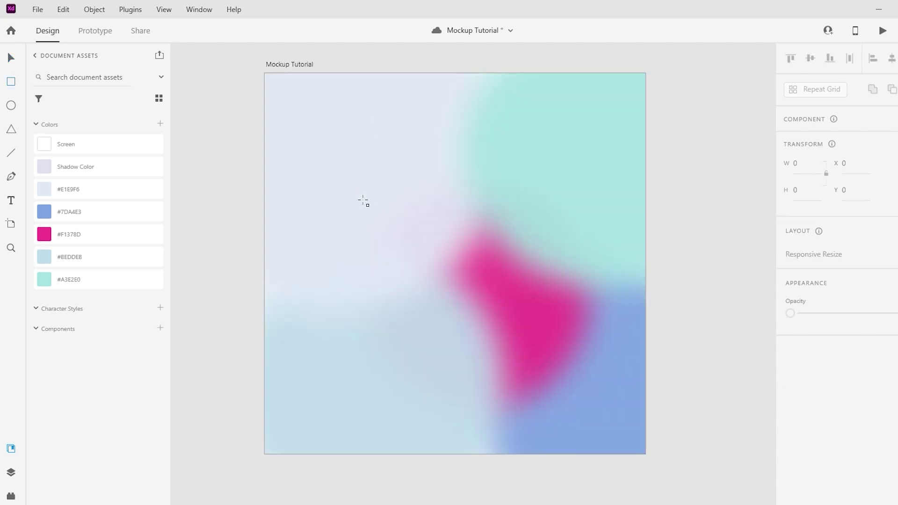
{"action": "left_click_drag", "start_coordinate": [338, 156], "coordinate": [468, 423]}
{"action": "left_click", "coordinate": [443, 273]}
{"action": "left_click_drag", "start_coordinate": [887, 373], "coordinate": [833, 372]}
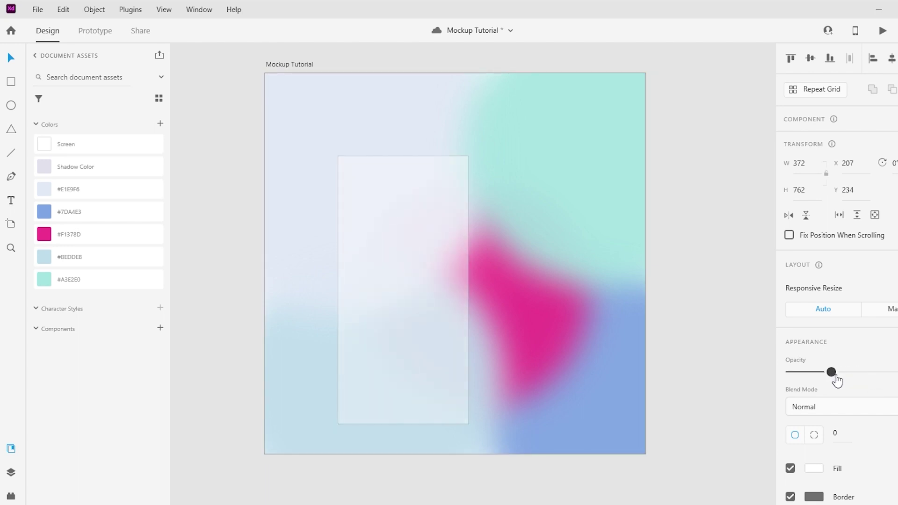
{"action": "left_click_drag", "start_coordinate": [834, 374], "coordinate": [825, 374]}
Give the rectangle 32 px rounded corners and remove its border
{"action": "left_click", "coordinate": [858, 438]}
{"action": "type", "text": "32"}
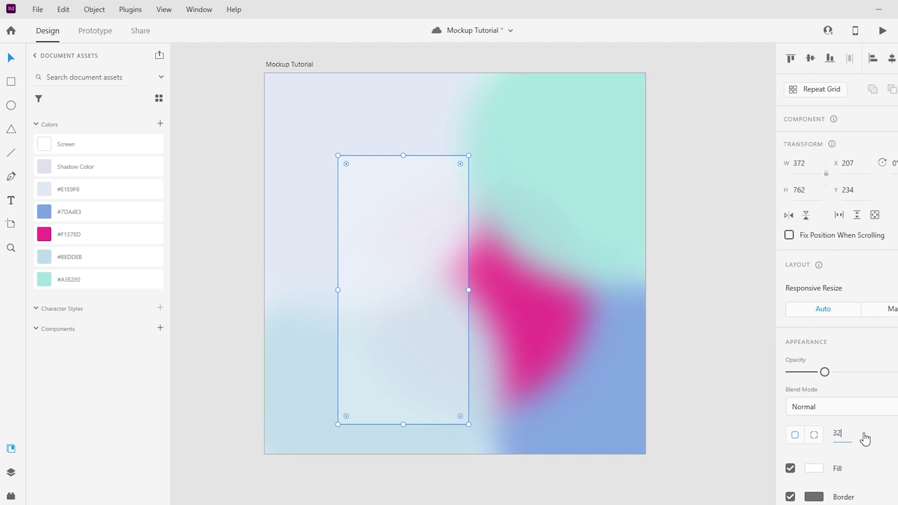
{"action": "key", "text": "Return"}
{"action": "scroll", "coordinate": [869, 435], "scroll_direction": "down", "scroll_amount": 1}
{"action": "scroll", "coordinate": [871, 433], "scroll_direction": "down", "scroll_amount": 4}
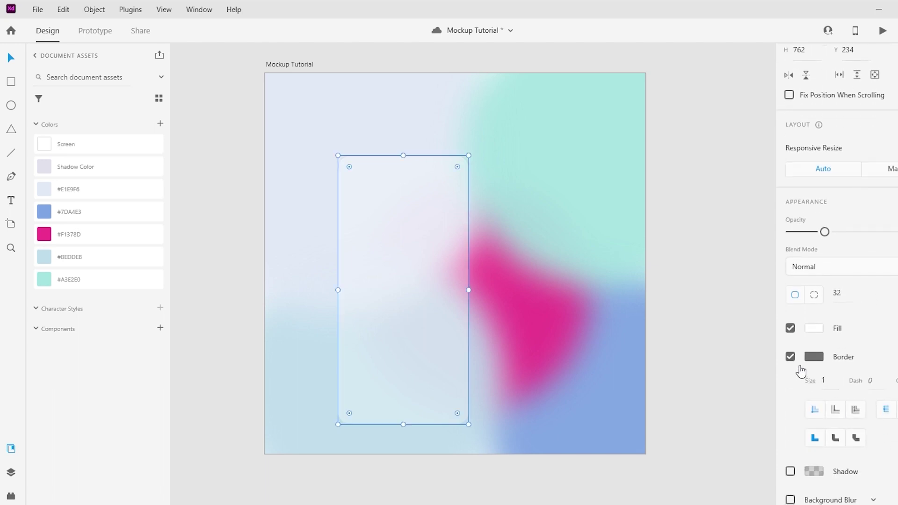
{"action": "left_click", "coordinate": [790, 356]}
{"action": "scroll", "coordinate": [795, 363], "scroll_direction": "up", "scroll_amount": 1}
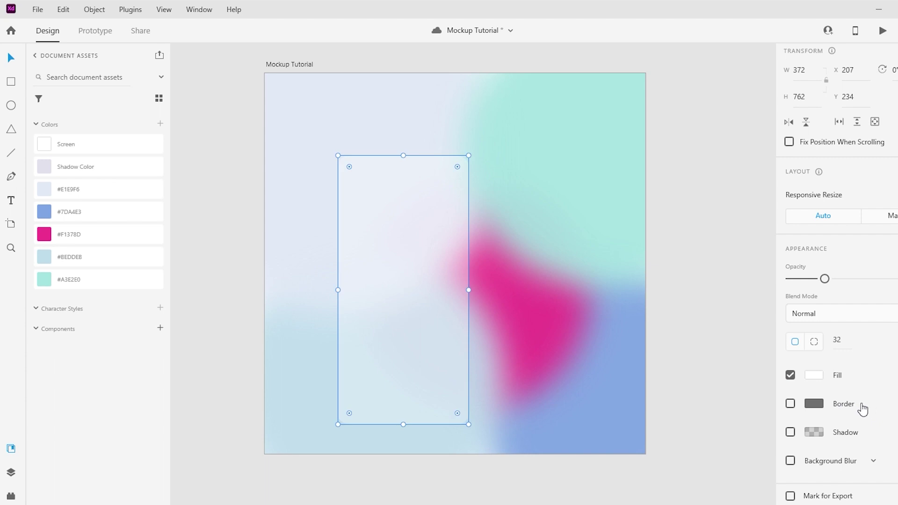
Add a drop shadow with X 75, Y 102 and colour #E3E3EE
{"action": "left_click", "coordinate": [790, 432]}
{"action": "scroll", "coordinate": [874, 421], "scroll_direction": "down", "scroll_amount": 1}
{"action": "left_click", "coordinate": [829, 434]}
{"action": "key", "text": "Tab"}
{"action": "type", "text": "102"}
{"action": "key", "text": "Return"}
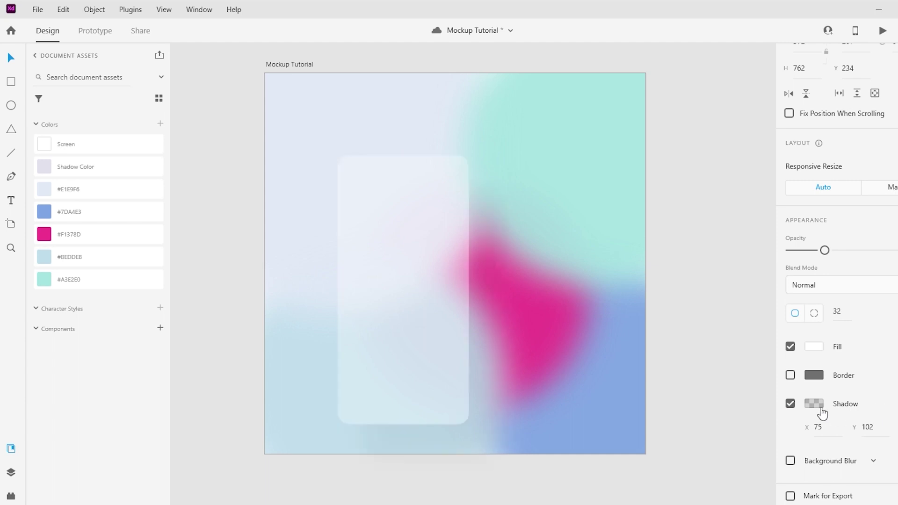
{"action": "left_click", "coordinate": [816, 404]}
{"action": "type", "text": "e3e3ee"}
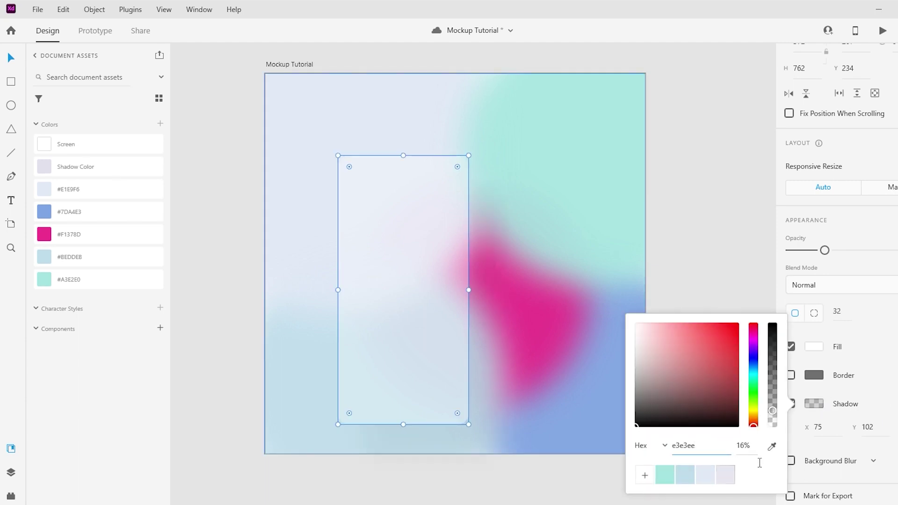
{"action": "left_click", "coordinate": [878, 385]}
{"action": "left_click", "coordinate": [813, 404]}
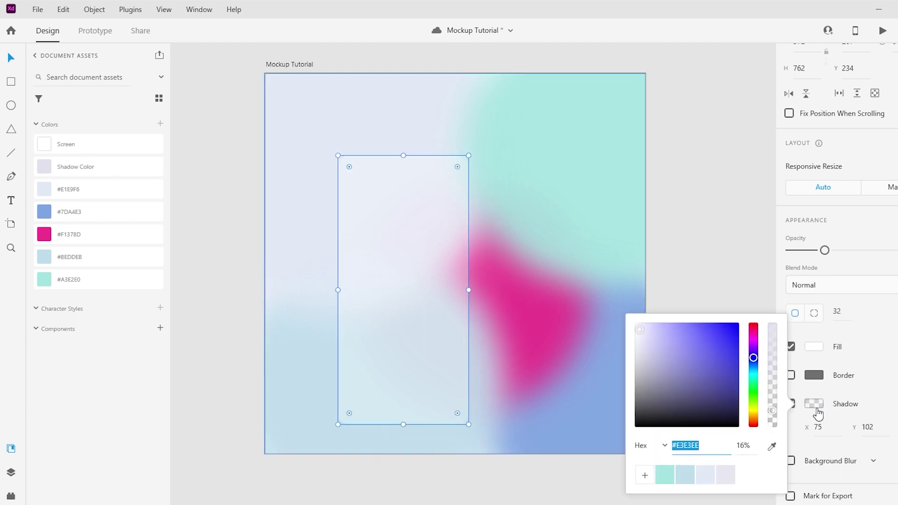
{"action": "left_click", "coordinate": [598, 323]}
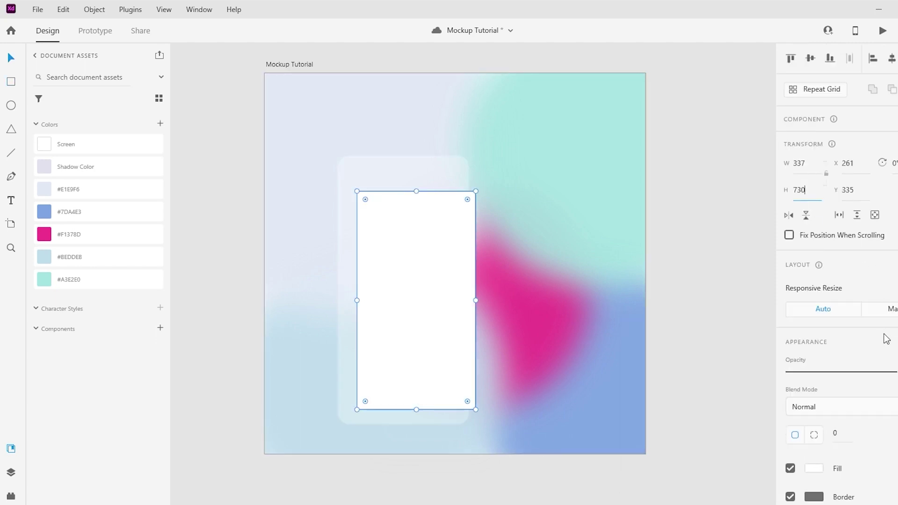
Remove the white screen's border and round its corners to 24 px
{"action": "scroll", "coordinate": [856, 400], "scroll_direction": "down", "scroll_amount": 1}
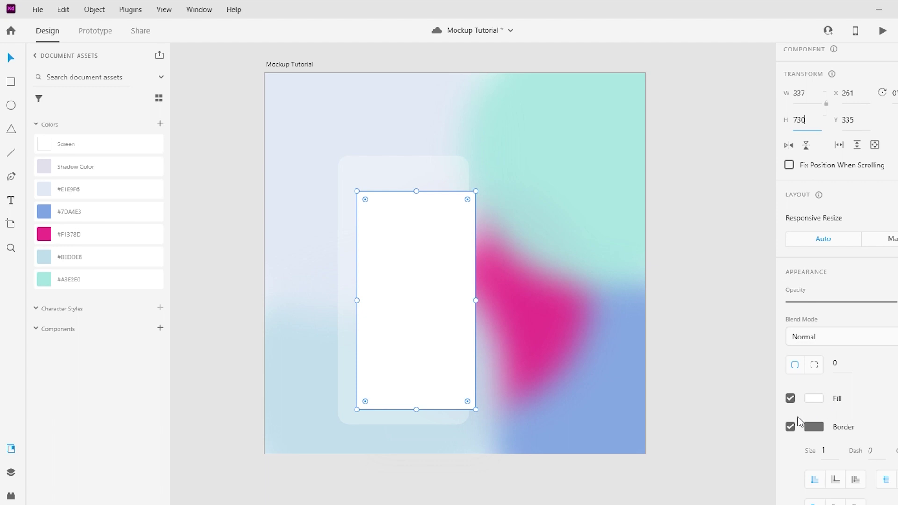
{"action": "left_click", "coordinate": [790, 427]}
{"action": "left_click", "coordinate": [849, 368]}
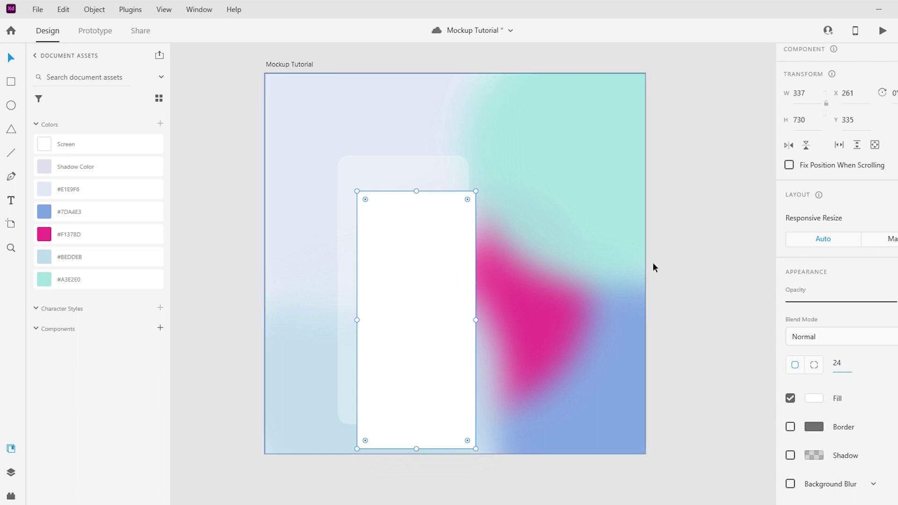
{"action": "left_click", "coordinate": [608, 276]}
Move the white screen into the frosted frame, settling it near the top
{"action": "left_click", "coordinate": [418, 294]}
{"action": "left_click_drag", "start_coordinate": [418, 294], "coordinate": [400, 284]}
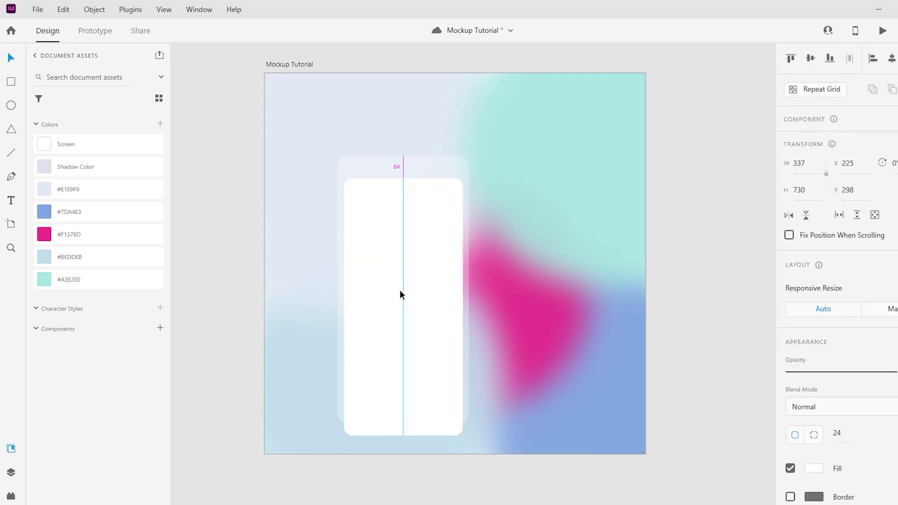
{"action": "left_click_drag", "start_coordinate": [399, 281], "coordinate": [399, 276]}
{"action": "left_click", "coordinate": [665, 240]}
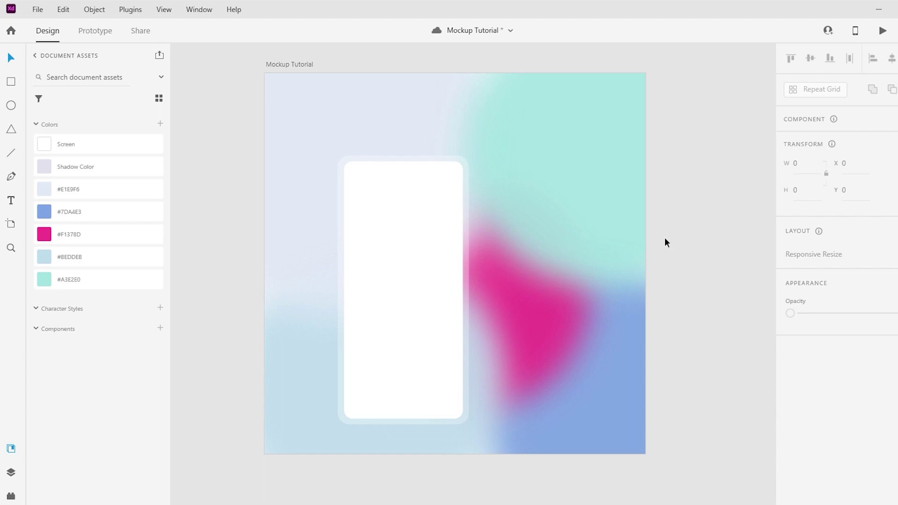
Duplicate the screen-and-frame mockup side by side and centre both on the artboard
{"action": "left_click", "coordinate": [432, 283]}
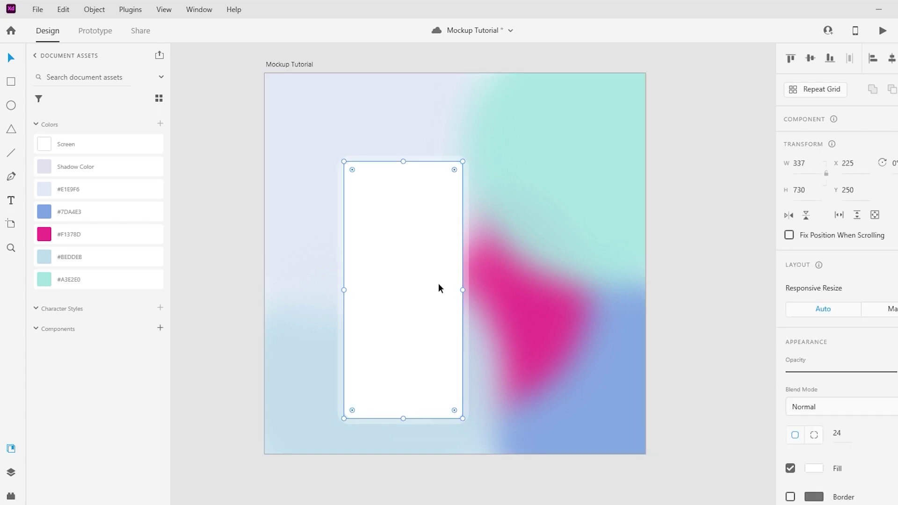
{"action": "left_click", "coordinate": [469, 305], "text": "shift"}
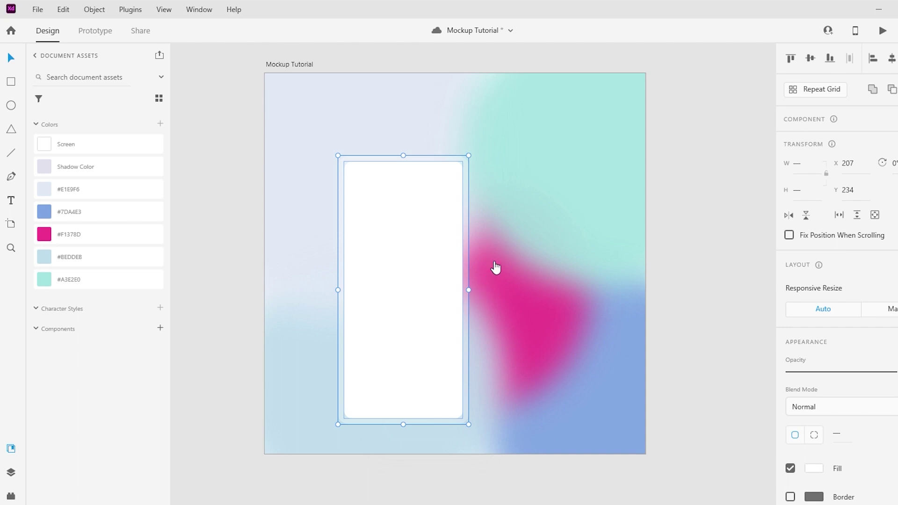
{"action": "left_click_drag", "start_coordinate": [411, 297], "coordinate": [408, 264]}
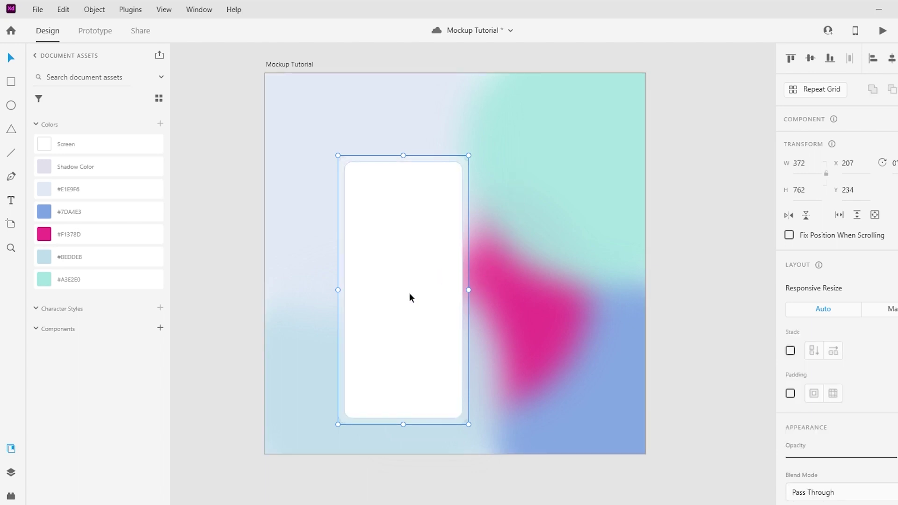
{"action": "mouse_move", "coordinate": [408, 263]}
{"action": "left_mouse_down"}
{"action": "mouse_move", "coordinate": [408, 272]}
{"action": "mouse_move", "coordinate": [535, 277]}
{"action": "left_mouse_up"}
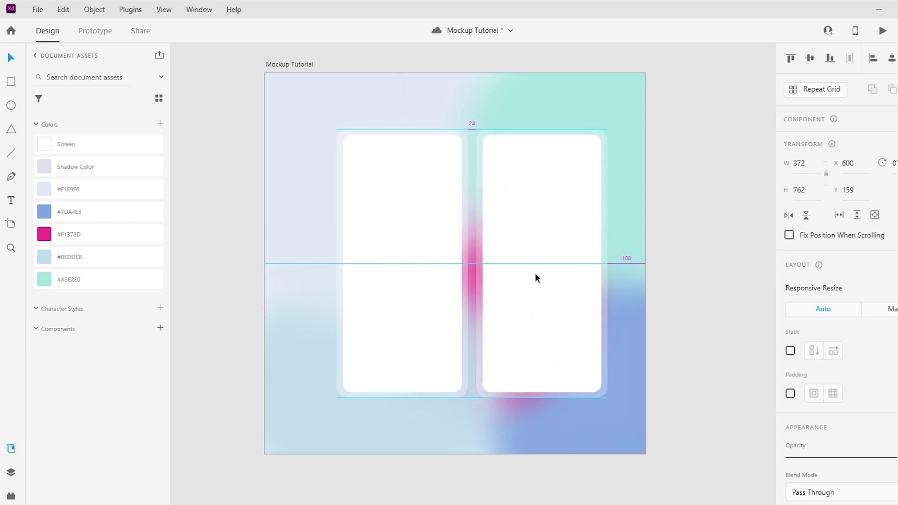
{"action": "left_click", "coordinate": [473, 287], "text": "shift"}
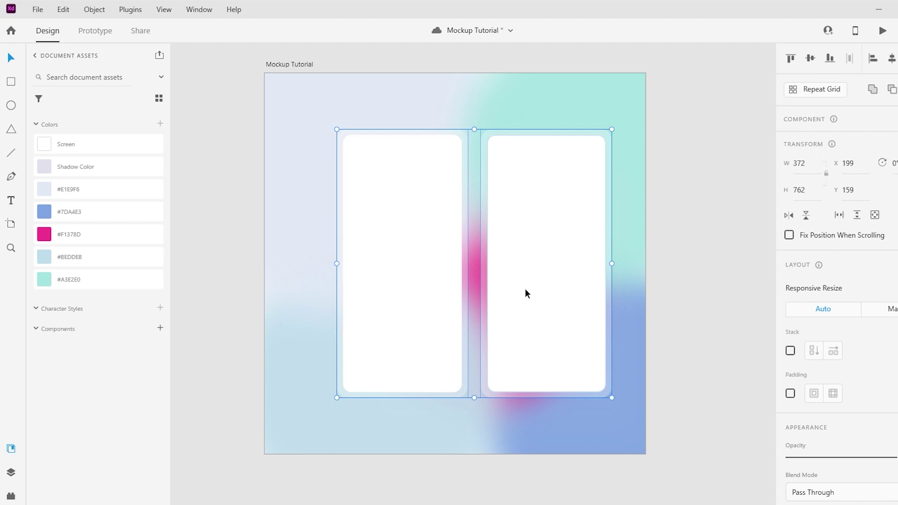
{"action": "left_click_drag", "start_coordinate": [526, 293], "coordinate": [509, 293]}
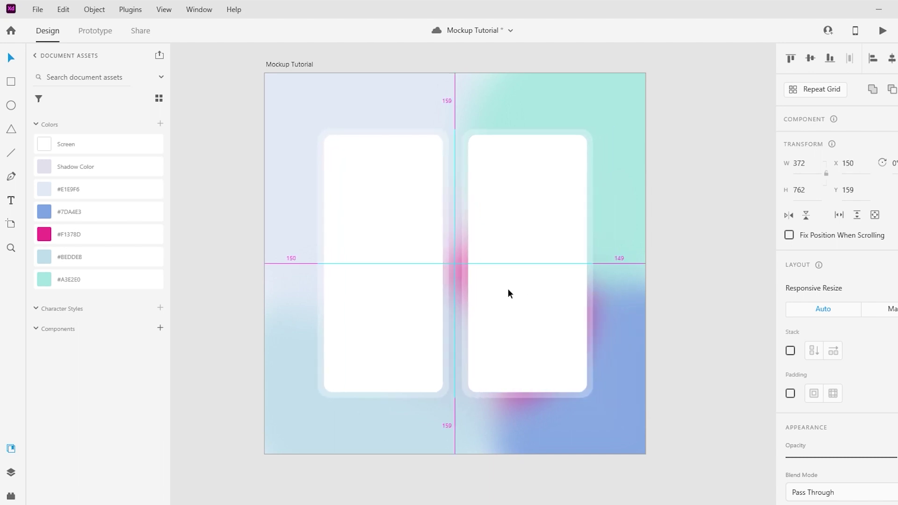
Enlarge the left mockup, nudge the right one, and paste the shop home screen in
{"action": "left_click", "coordinate": [693, 275]}
{"action": "left_click", "coordinate": [449, 386]}
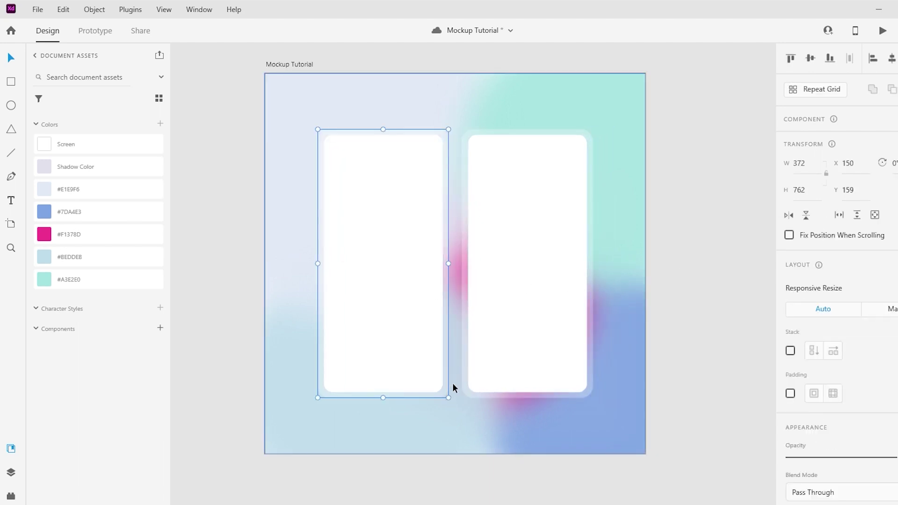
{"action": "left_click_drag", "start_coordinate": [448, 397], "coordinate": [472, 427]}
{"action": "mouse_move", "coordinate": [515, 325]}
{"action": "left_mouse_down"}
{"action": "mouse_move", "coordinate": [526, 324]}
{"action": "mouse_move", "coordinate": [515, 327]}
{"action": "left_mouse_up"}
{"action": "left_click", "coordinate": [379, 283]}
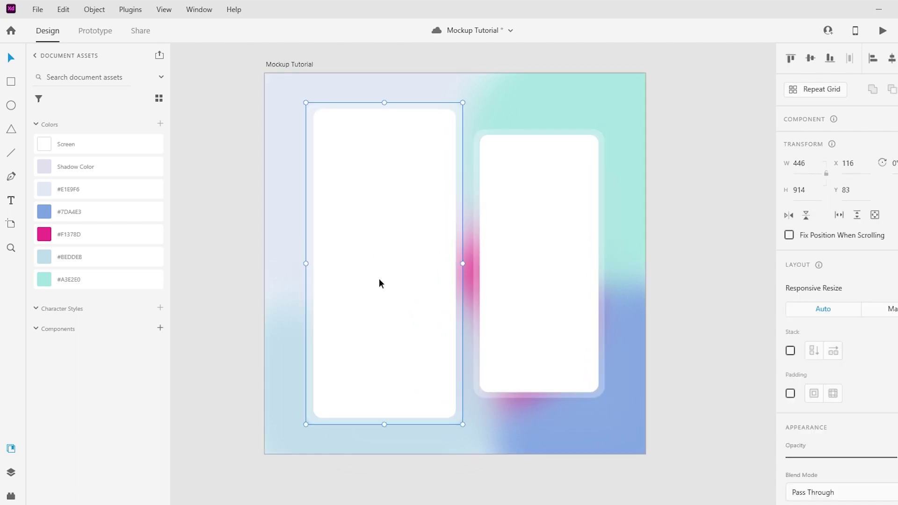
{"action": "key", "text": "ctrl+v"}
{"action": "left_click", "coordinate": [519, 266]}
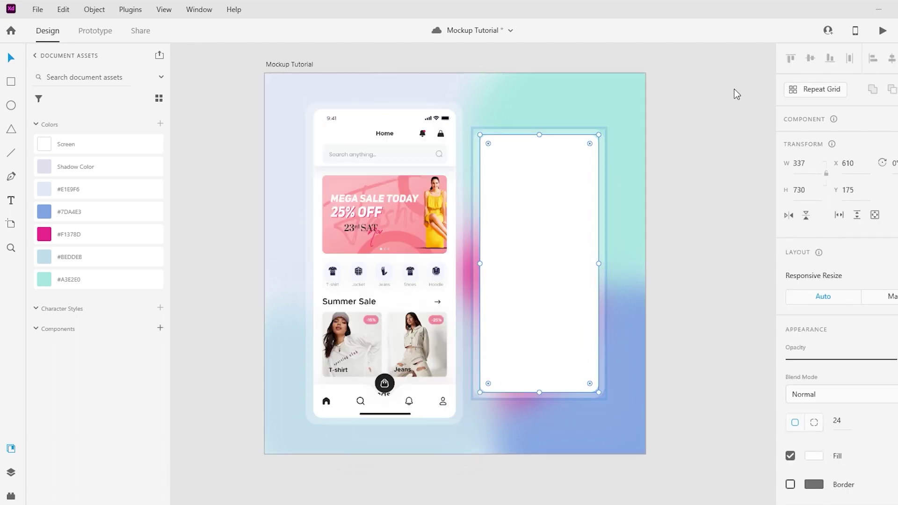
Drop the product-detail screen image into the right phone mockup's screen rectangle
{"action": "left_click_drag", "start_coordinate": [498, 425], "coordinate": [540, 266]}
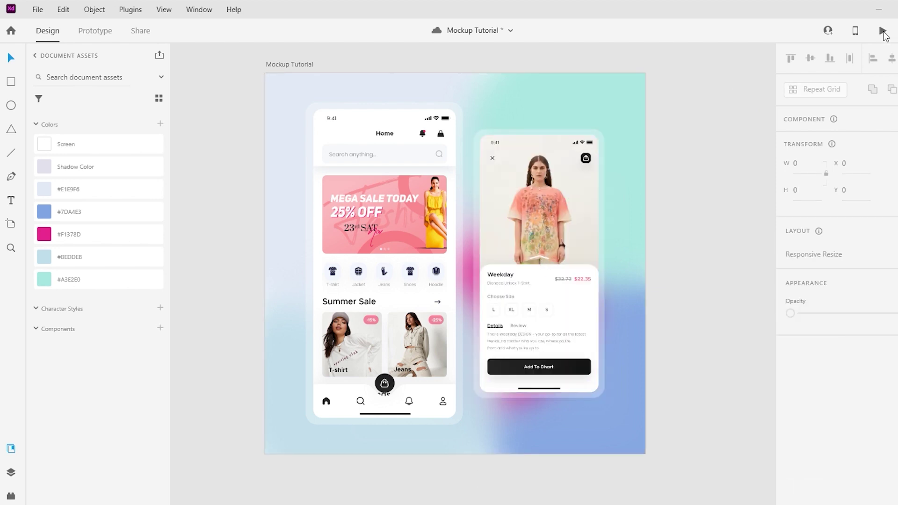
{"action": "scroll", "coordinate": [585, 74], "scroll_direction": "up", "scroll_amount": 1}
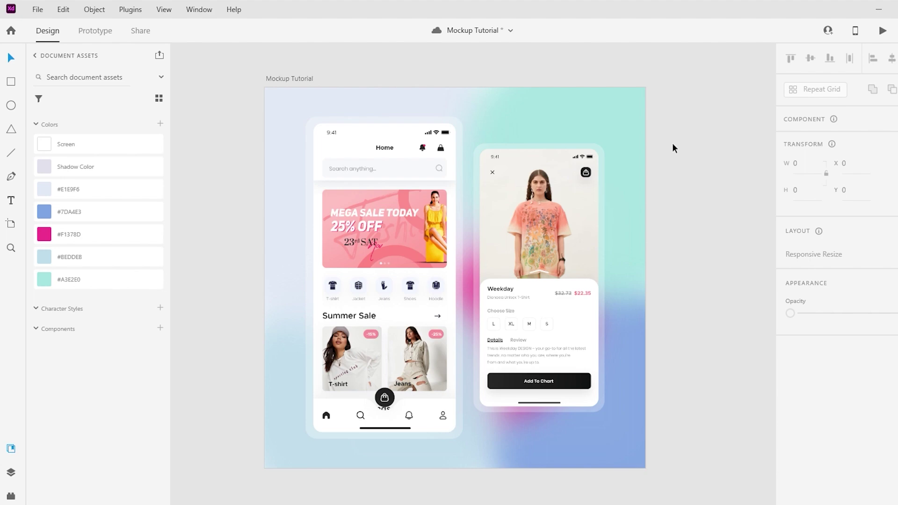